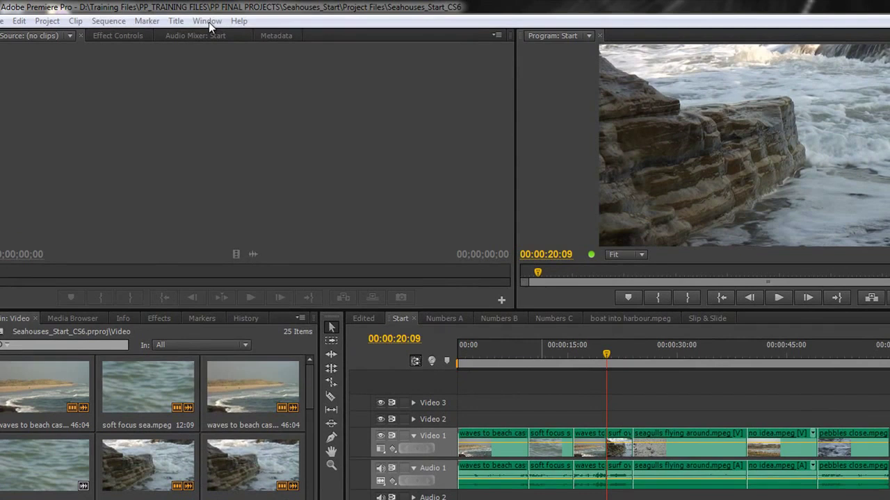
# Open the Window menu in the menu bar to list the available panels
pyautogui.click(186, 18)
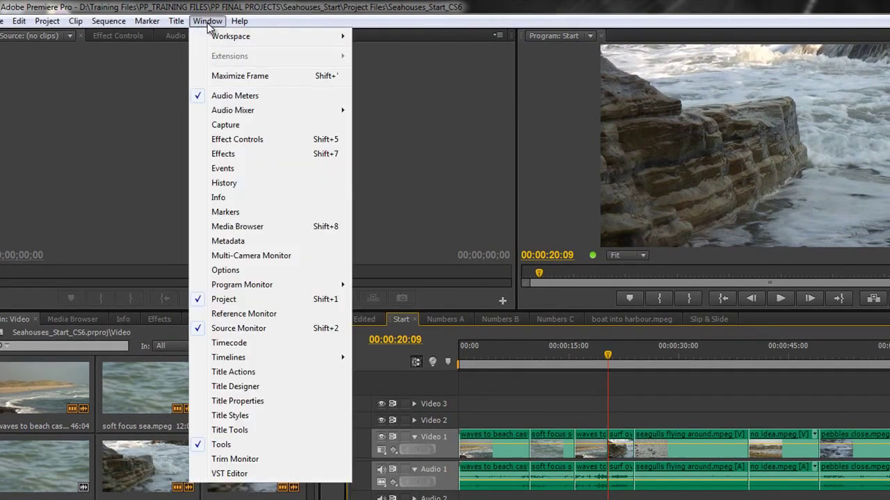
# Choose Trim Monitor to view the beach-castle to surf-over-rock cut
pyautogui.click(232, 460)
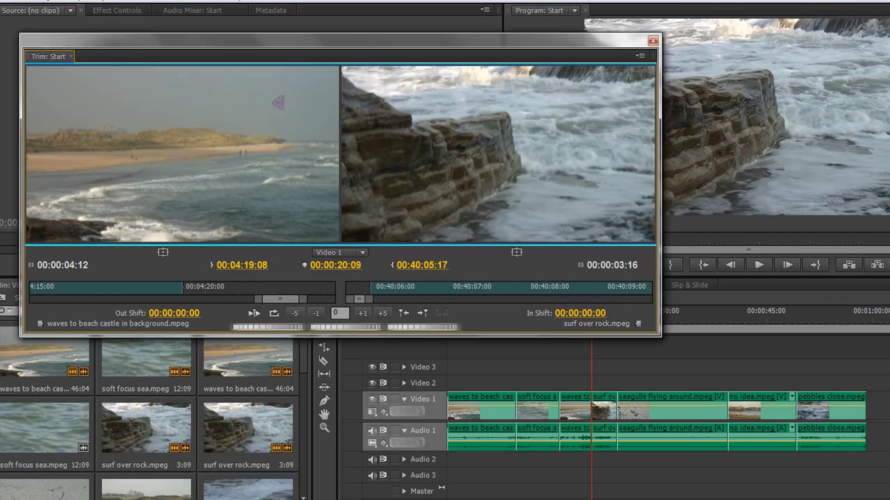
# Roll the beach-castle/surf-over-rock cut later, then back to one frame early at 00:00:20:08
pyautogui.hotkey('alt', 'Right')
pyautogui.hotkey('alt', 'Right')
pyautogui.hotkey('alt', 'Right')
pyautogui.hotkey('alt', 'Right')
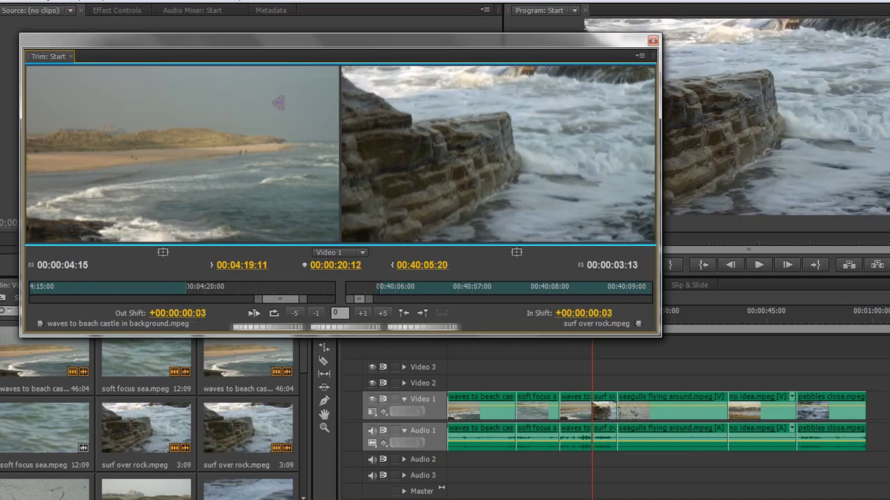
pyautogui.hotkey('alt', 'Right')
pyautogui.hotkey('alt', 'Right')
pyautogui.hotkey('alt', 'Right')
pyautogui.hotkey('alt', 'Right')
pyautogui.hotkey('alt', 'Right')
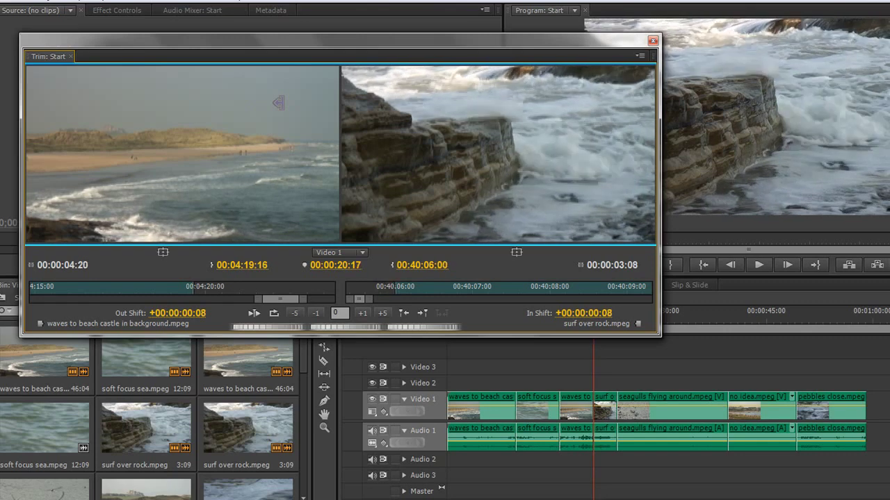
pyautogui.hotkey('alt', 'Right')
pyautogui.hotkey('alt', 'Right')
pyautogui.hotkey('alt', 'Right')
pyautogui.hotkey('alt', 'Right')
pyautogui.hotkey('alt', 'Right')
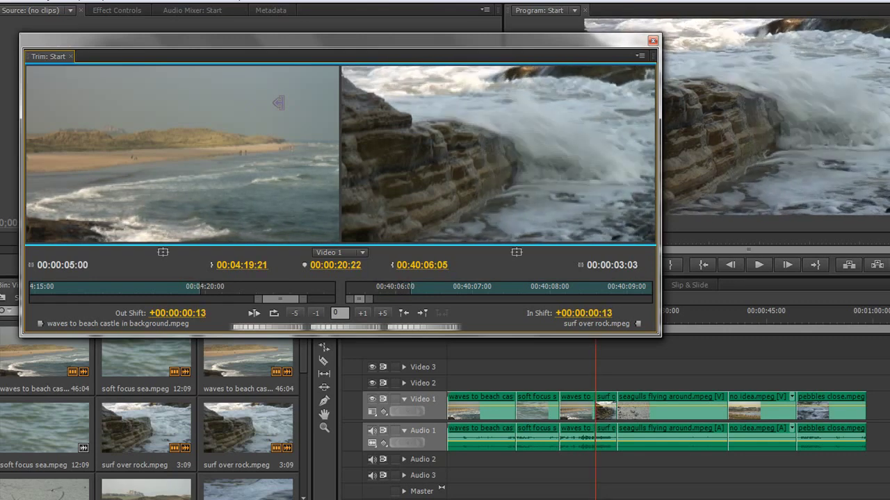
pyautogui.hotkey('alt', 'Right')
pyautogui.hotkey('alt', 'Right')
pyautogui.hotkey('alt', 'Right')
pyautogui.hotkey('alt', 'Right')
pyautogui.hotkey('alt', 'Right')
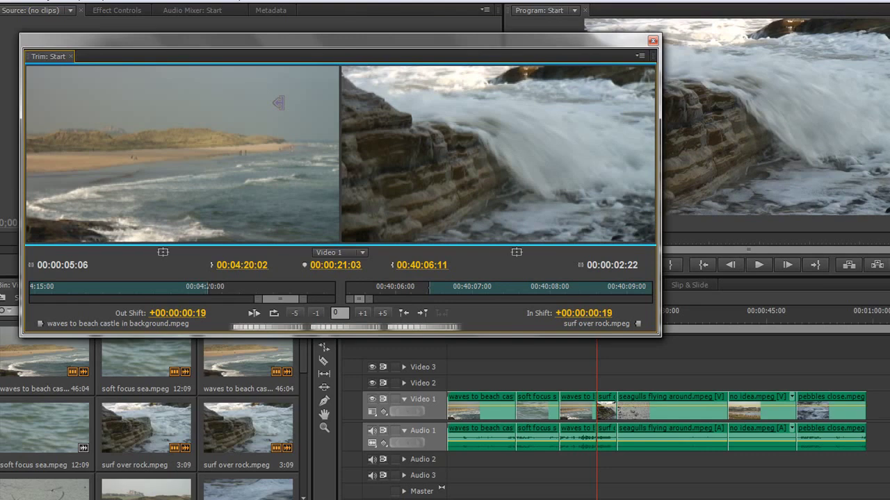
pyautogui.hotkey('alt', 'Left')
pyautogui.hotkey('alt', 'Left')
pyautogui.hotkey('alt', 'Left')
pyautogui.hotkey('alt', 'Left')
pyautogui.hotkey('alt', 'Left')
pyautogui.hotkey('alt', 'Left')
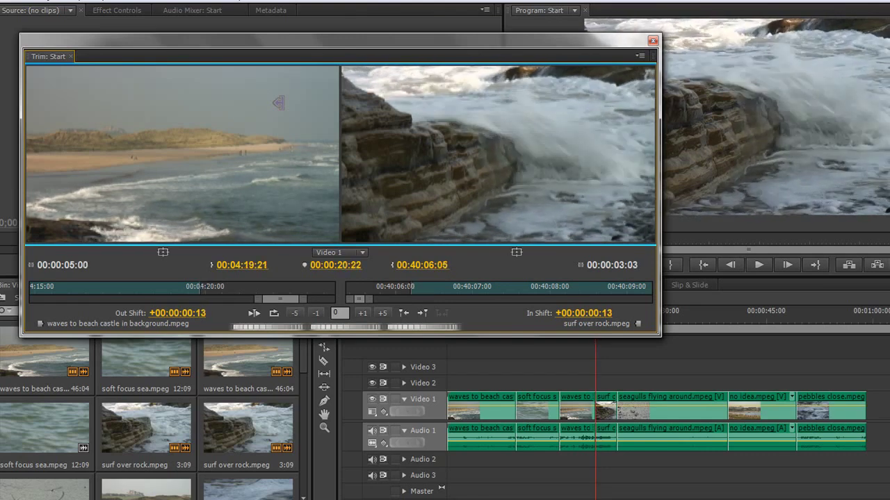
pyautogui.hotkey('alt', 'Left')
pyautogui.hotkey('alt', 'Left')
pyautogui.hotkey('alt', 'Left')
pyautogui.hotkey('alt', 'Left')
pyautogui.hotkey('alt', 'Left')
pyautogui.hotkey('alt', 'Left')
pyautogui.hotkey('alt', 'Left')
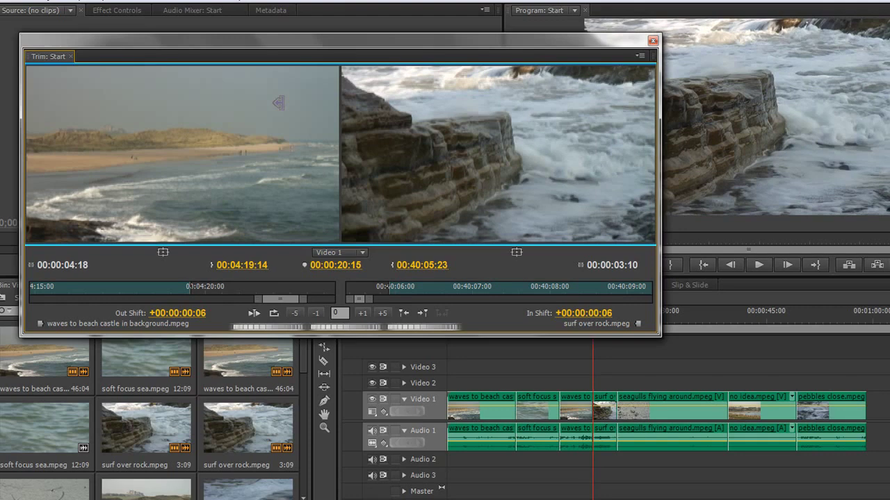
pyautogui.hotkey('alt', 'Left')
pyautogui.hotkey('alt', 'Left')
pyautogui.hotkey('alt', 'Left')
pyautogui.hotkey('alt', 'Left')
pyautogui.hotkey('alt', 'Left')
pyautogui.hotkey('alt', 'Left')
pyautogui.hotkey('alt', 'Left')
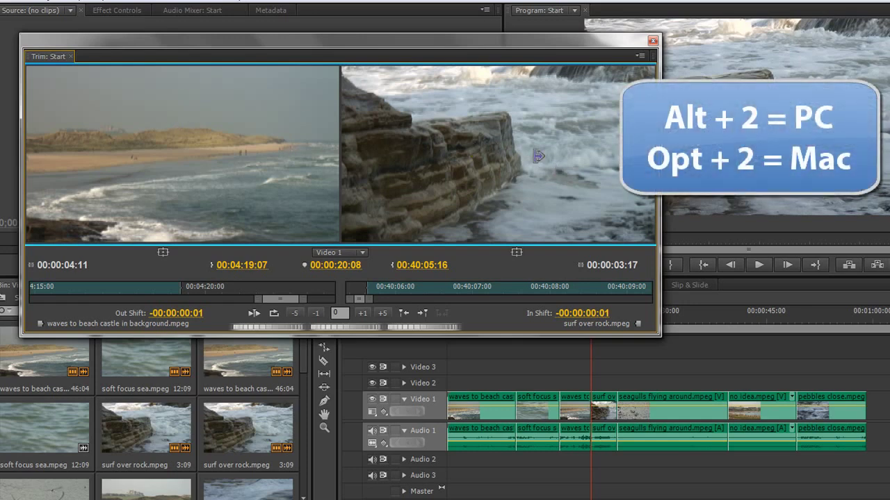
# Cycle between outgoing, incoming and roll trim, ending with only the surf-over-rock In side selected
pyautogui.hotkey('alt', '2')
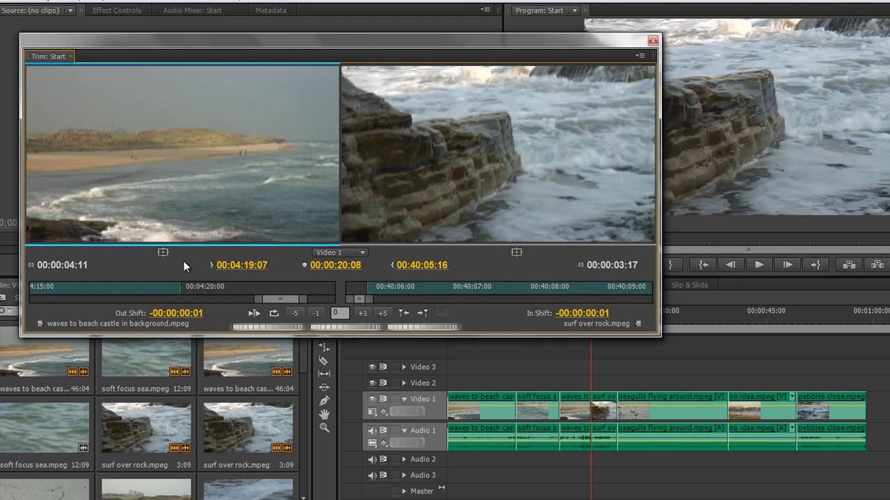
pyautogui.click(464, 187)
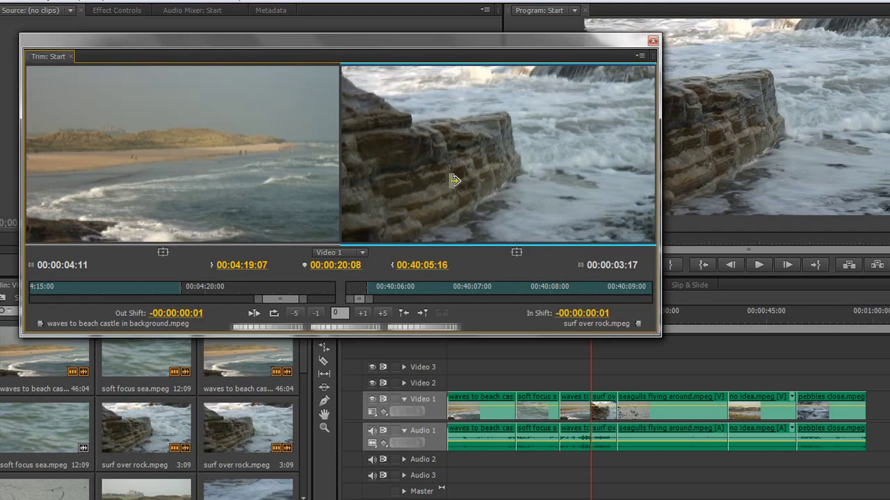
pyautogui.hotkey('ctrl', 't')
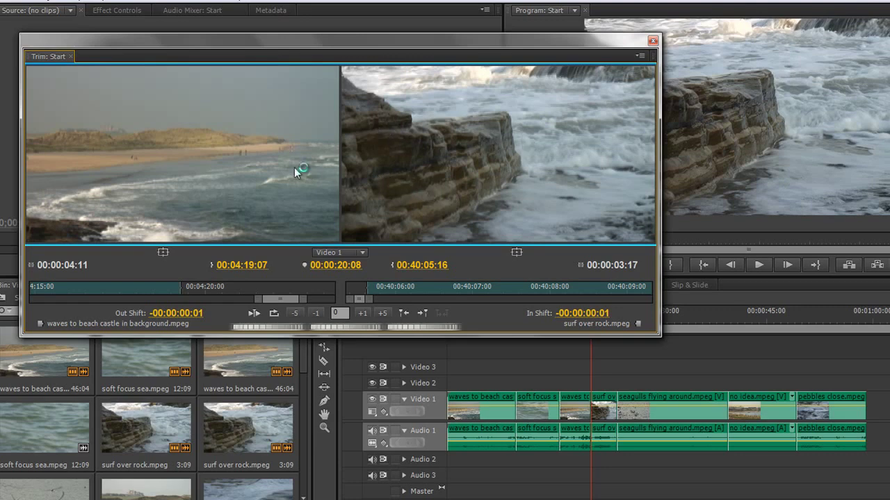
pyautogui.click(423, 142)
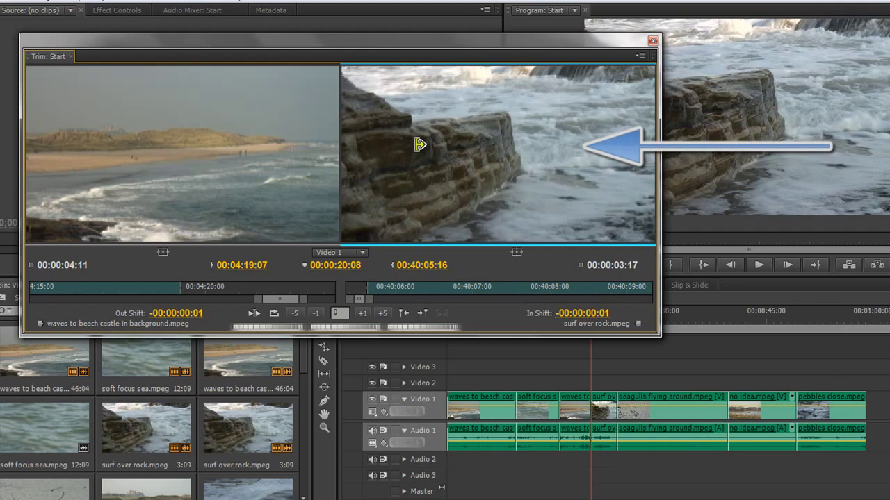
# Ripple-trim the surf-over-rock start to 00:40:05:22 (+5 frames), then make the Out side active
pyautogui.hotkey('ctrl', 'Right')
pyautogui.hotkey('ctrl', 'Right')
pyautogui.hotkey('ctrl', 'Right')
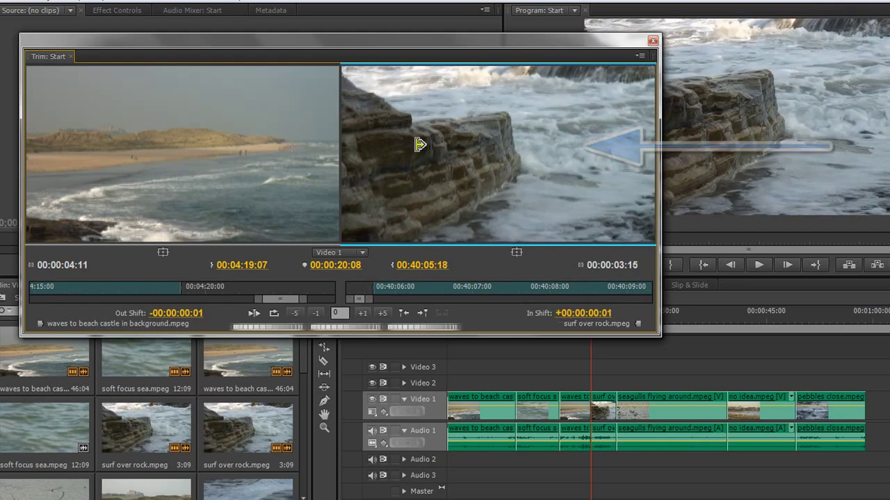
pyautogui.hotkey('ctrl', 'Right')
pyautogui.hotkey('ctrl', 'Right')
pyautogui.hotkey('ctrl', 'Right')
pyautogui.hotkey('ctrl', 'Right')
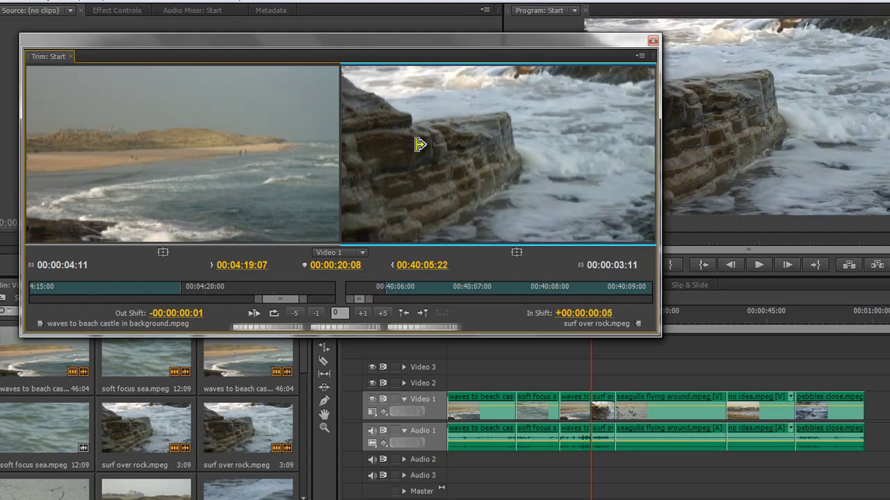
pyautogui.hotkey('ctrl', 'Right')
pyautogui.hotkey('ctrl', 'Right')
pyautogui.hotkey('ctrl', 'Right')
pyautogui.hotkey('ctrl', 'Right')
pyautogui.hotkey('ctrl', 'Right')
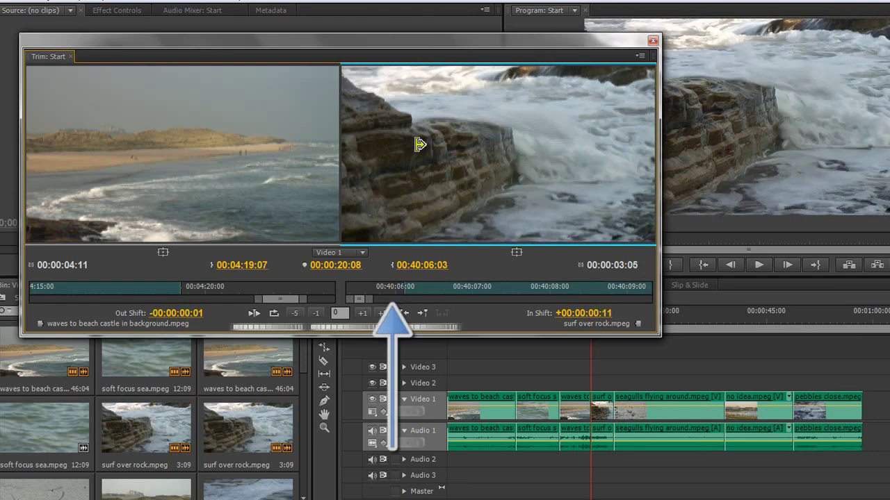
pyautogui.hotkey('ctrl', 'Left')
pyautogui.hotkey('ctrl', 'Left')
pyautogui.hotkey('ctrl', 'Left')
pyautogui.hotkey('ctrl', 'Left')
pyautogui.hotkey('ctrl', 'Left')
pyautogui.hotkey('ctrl', 'Left')
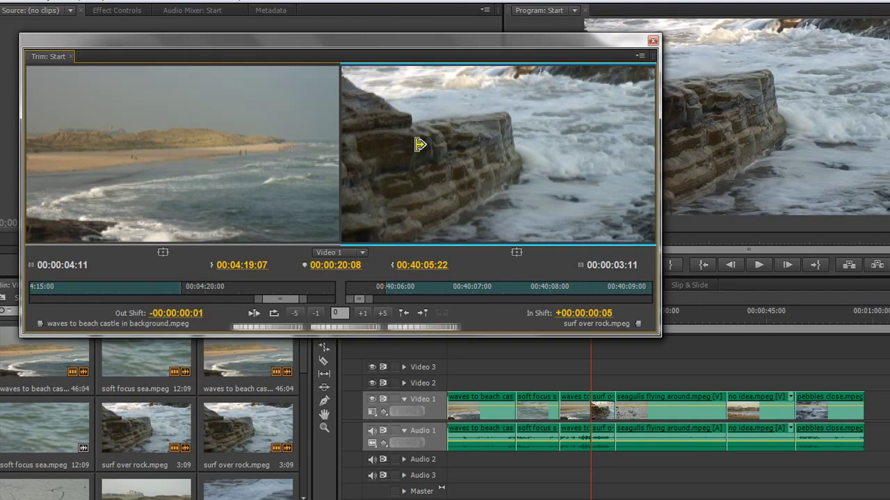
pyautogui.hotkey('alt', '2')
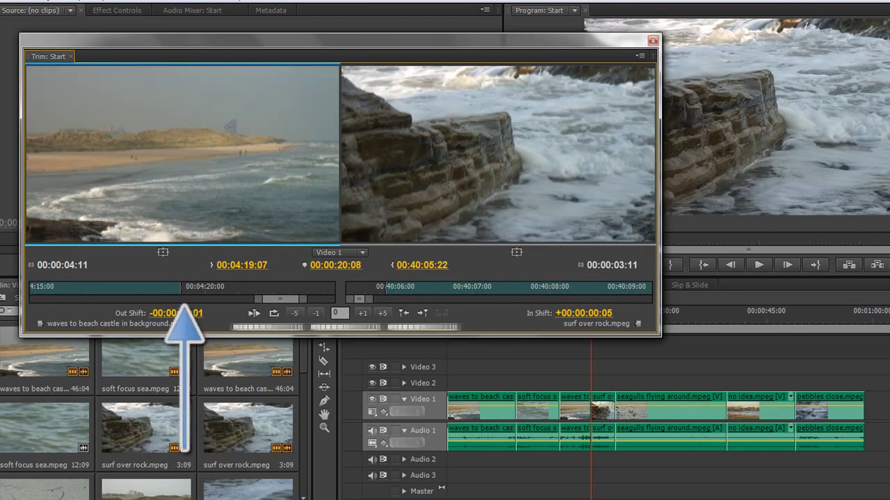
# Shorten, then re-extend the beach-castle end until Out Shift is zero, ending at 00:04:19:08
pyautogui.hotkey('ctrl', 'Left')
pyautogui.hotkey('ctrl', 'Left')
pyautogui.hotkey('ctrl', 'Left')
pyautogui.hotkey('ctrl', 'Left')
pyautogui.hotkey('ctrl', 'Left')
pyautogui.hotkey('ctrl', 'Left')
pyautogui.hotkey('ctrl', 'Left')
pyautogui.hotkey('ctrl', 'Left')
pyautogui.hotkey('ctrl', 'Left')
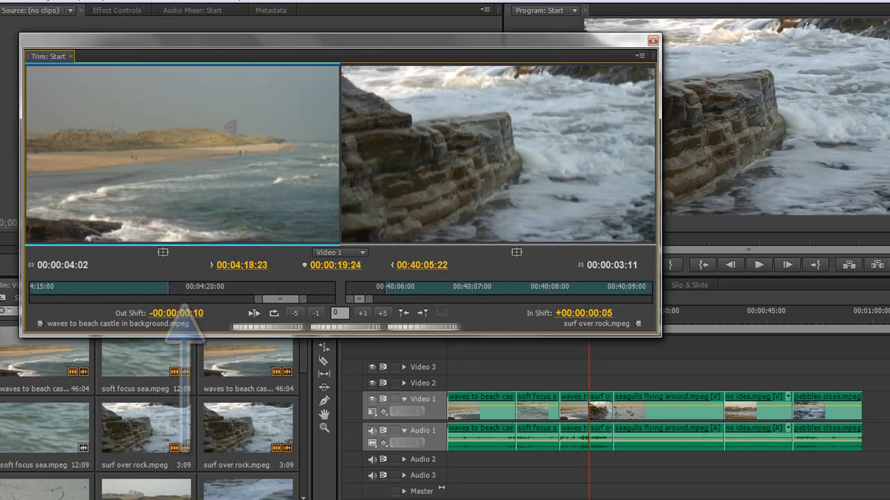
pyautogui.hotkey('ctrl', 'Left')
pyautogui.hotkey('ctrl', 'Left')
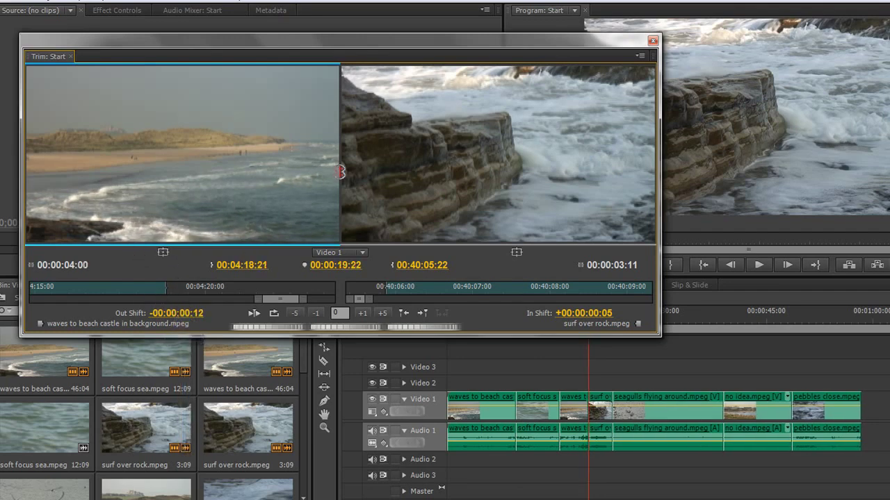
pyautogui.hotkey('ctrl', 'Left')
pyautogui.hotkey('ctrl', 'Left')
pyautogui.hotkey('ctrl', 'Left')
pyautogui.hotkey('ctrl', 'Left')
pyautogui.hotkey('ctrl', 'Left')
pyautogui.hotkey('ctrl', 'Left')
pyautogui.hotkey('ctrl', 'Left')
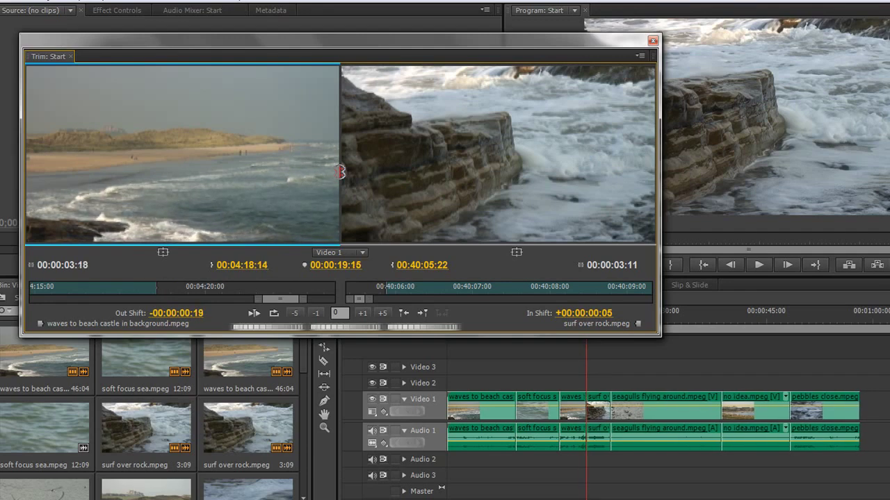
pyautogui.hotkey('ctrl', 'Left')
pyautogui.hotkey('ctrl', 'Left')
pyautogui.hotkey('ctrl', 'Left')
pyautogui.hotkey('ctrl', 'Left')
pyautogui.hotkey('ctrl', 'Left')
pyautogui.hotkey('ctrl', 'Left')
pyautogui.hotkey('ctrl', 'Left')
pyautogui.hotkey('ctrl', 'Left')
pyautogui.hotkey('ctrl', 'Left')
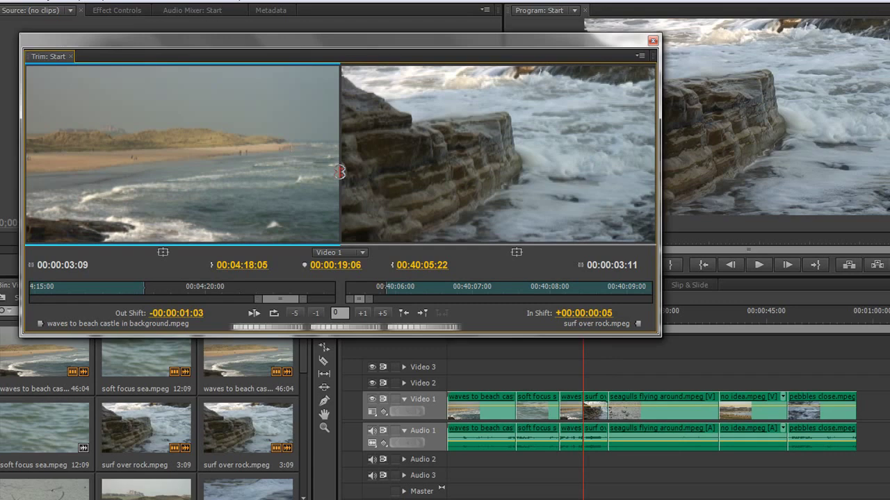
pyautogui.hotkey('ctrl', 'Right')
pyautogui.hotkey('ctrl', 'Right')
pyautogui.hotkey('ctrl', 'Right')
pyautogui.hotkey('ctrl', 'Right')
pyautogui.hotkey('ctrl', 'Right')
pyautogui.hotkey('ctrl', 'Right')
pyautogui.hotkey('ctrl', 'Right')
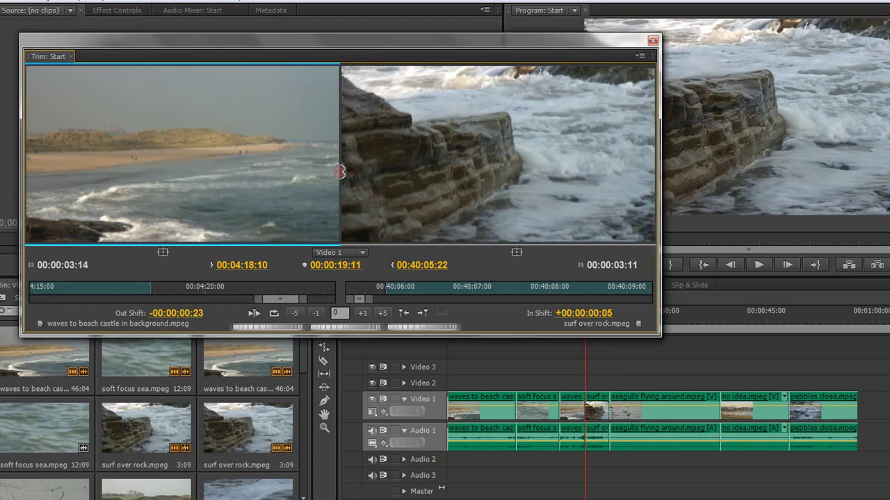
pyautogui.hotkey('ctrl', 'Right')
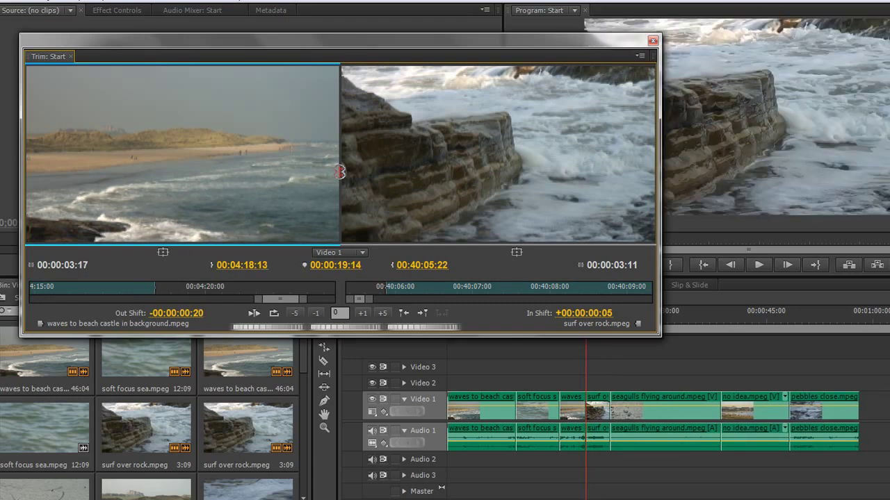
pyautogui.hotkey('ctrl', 'Right')
pyautogui.hotkey('ctrl', 'Right')
pyautogui.hotkey('ctrl', 'Right')
pyautogui.hotkey('ctrl', 'Right')
pyautogui.hotkey('ctrl', 'Right')
pyautogui.hotkey('ctrl', 'Right')
pyautogui.hotkey('ctrl', 'Right')
pyautogui.hotkey('ctrl', 'Right')
pyautogui.hotkey('ctrl', 'Right')
pyautogui.hotkey('ctrl', 'Right')
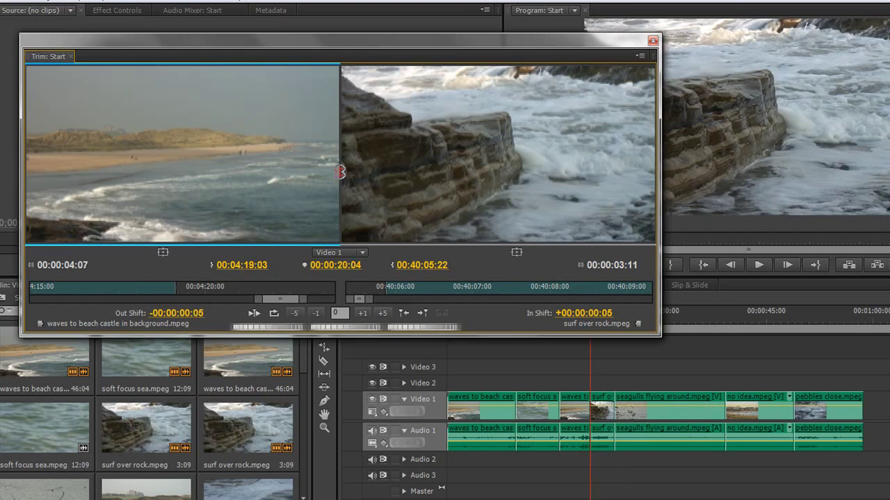
pyautogui.press('space')
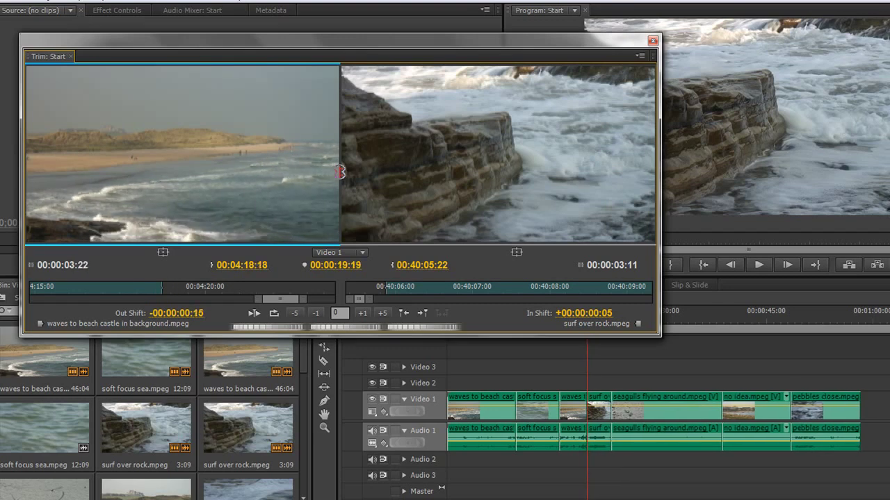
pyautogui.hotkey('ctrl', 'shift', 'Right')
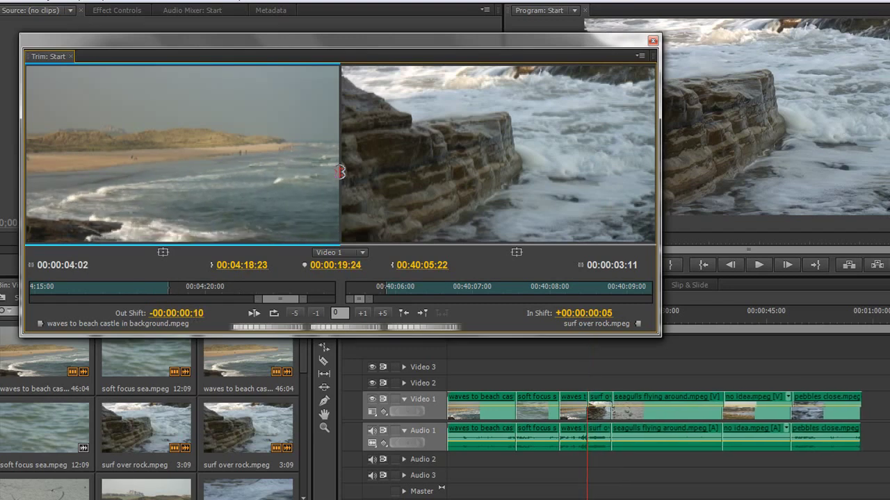
pyautogui.hotkey('ctrl', 'shift', 'Right')
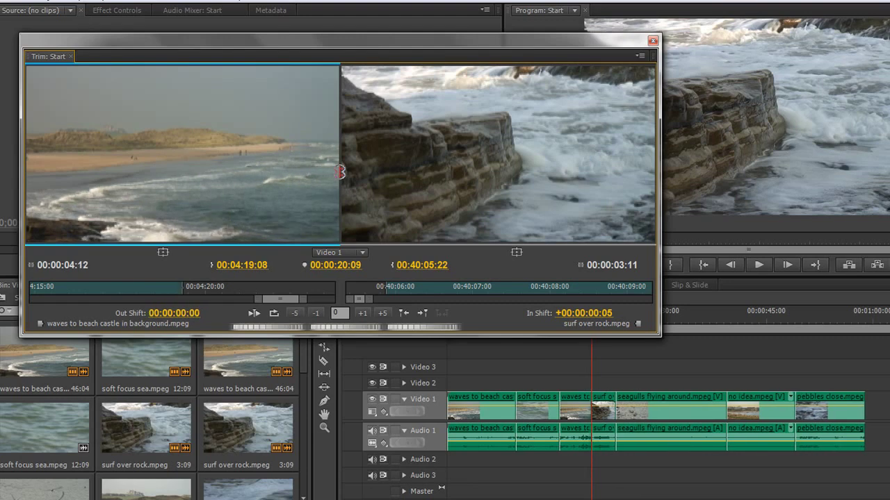
# Roll the cut ten frames later, back twenty-three, then dynamically with L and J
pyautogui.click(340, 172)
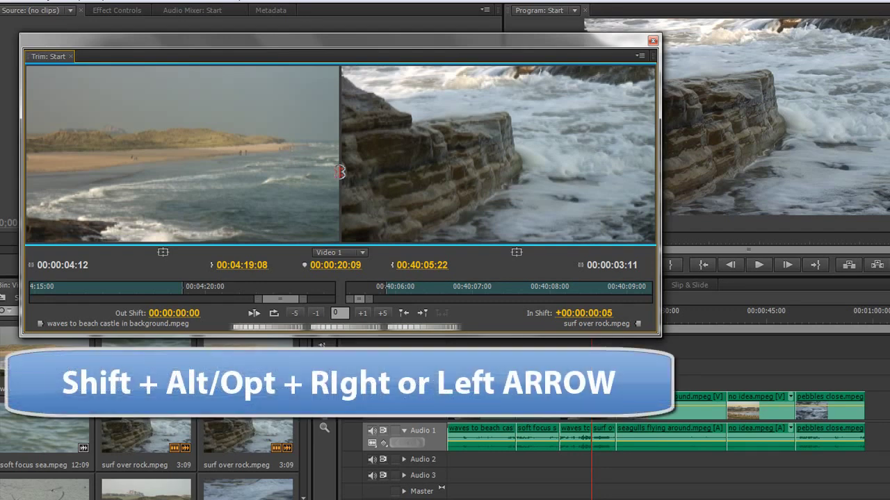
pyautogui.hotkey('alt', 'shift', 'Right')
pyautogui.hotkey('alt', 'shift', 'Right')
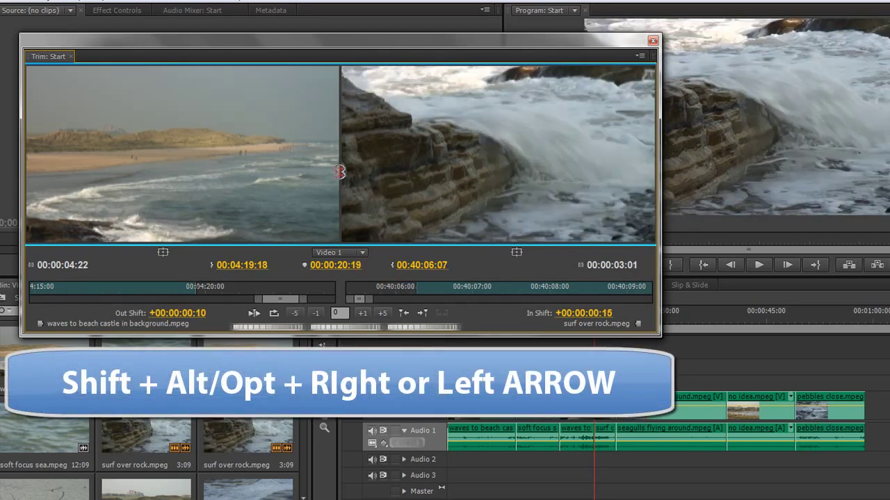
pyautogui.hotkey('alt', 'shift', 'Left')
pyautogui.hotkey('alt', 'shift', 'Left')
pyautogui.hotkey('alt', 'shift', 'Left')
pyautogui.hotkey('alt', 'shift', 'Left')
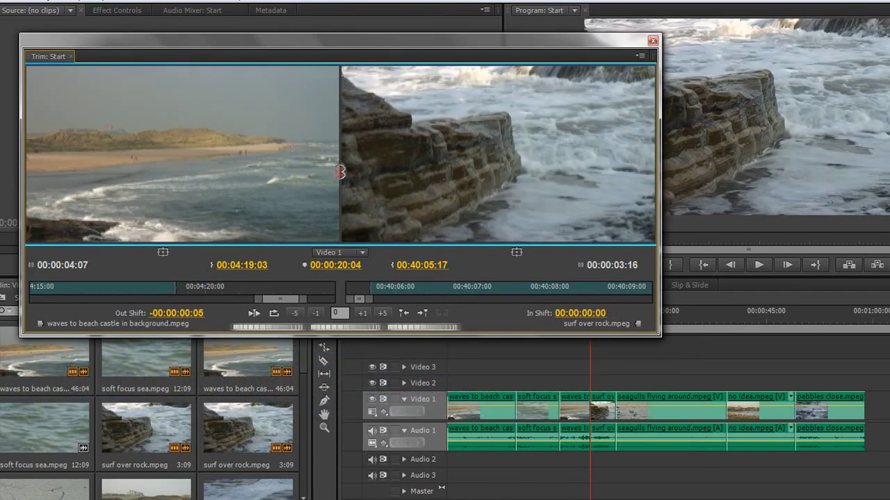
pyautogui.hotkey('alt', 'Left')
pyautogui.hotkey('alt', 'Left')
pyautogui.hotkey('alt', 'Left')
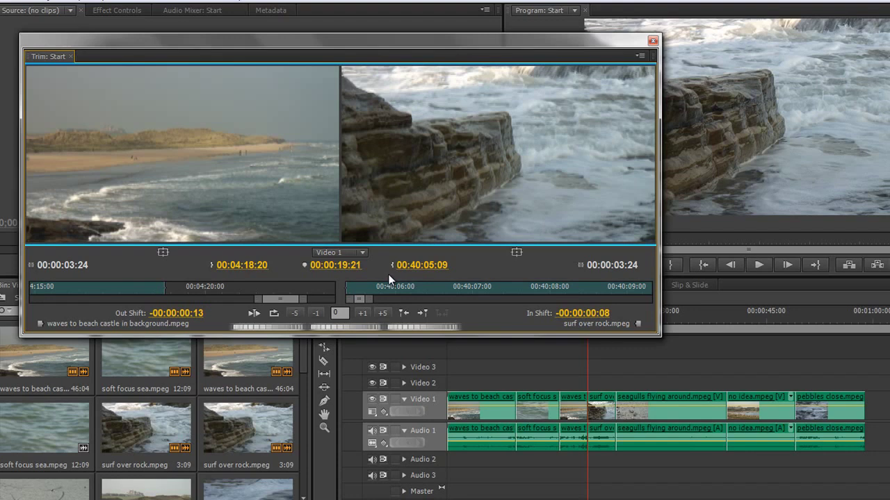
pyautogui.press('l')
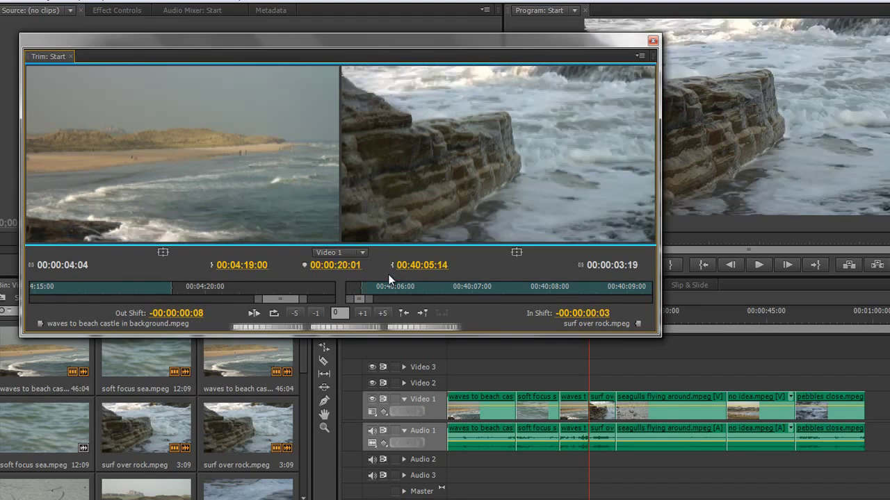
pyautogui.press('j')
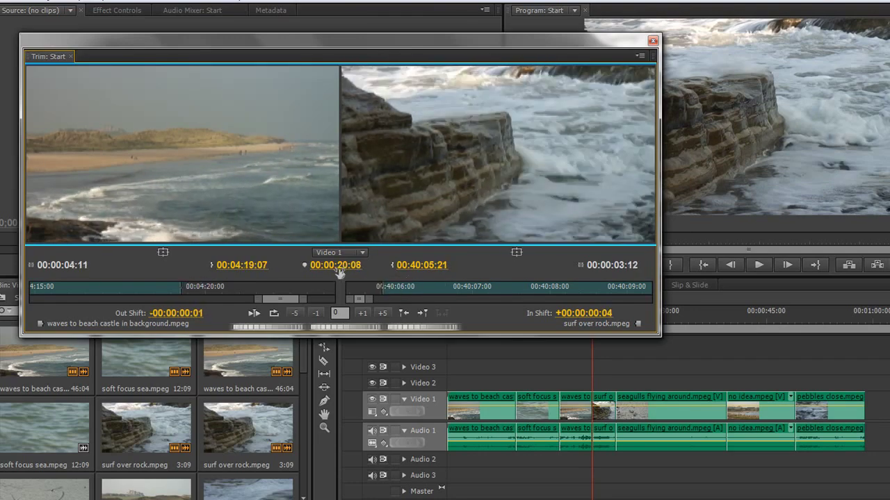
# Roll and scrub timecodes so beach-castle ends at 00:04:20:13 and the cut sits at 00:00:21:14
pyautogui.press('space')
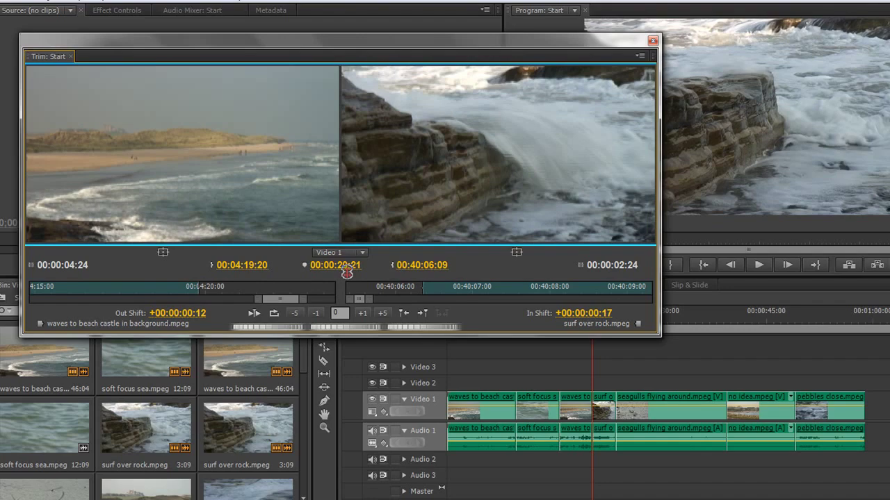
pyautogui.moveTo(344, 181); pyautogui.dragTo(342, 186)
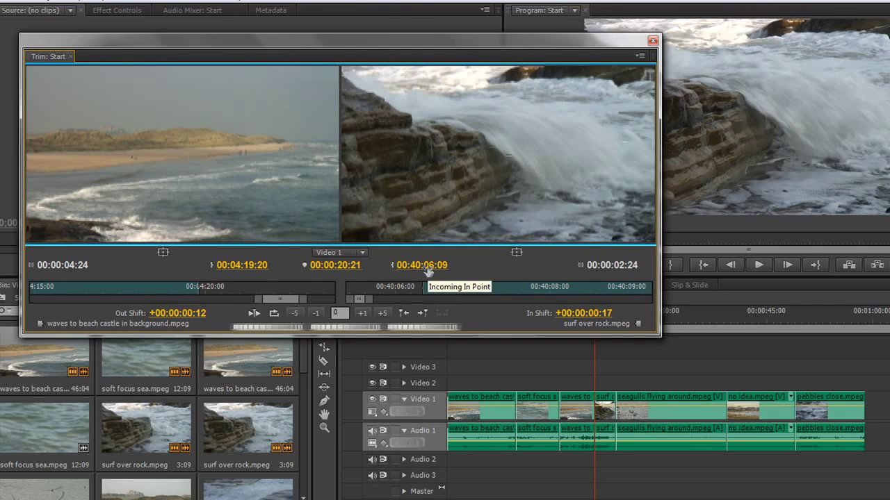
pyautogui.moveTo(427, 270)
pyautogui.mouseDown()
pyautogui.moveTo(435, 268)
pyautogui.moveTo(428, 272)
pyautogui.mouseUp()
pyautogui.moveTo(257, 272); pyautogui.dragTo(266, 269)
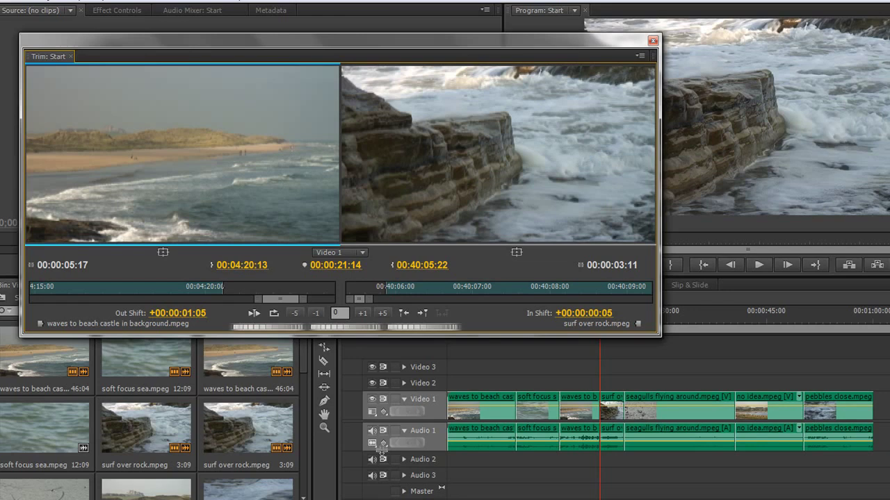
# Enter trim offsets of 20 and then -20 frames on the outgoing end
pyautogui.click(337, 315)
pyautogui.write('20')
pyautogui.press('Return')
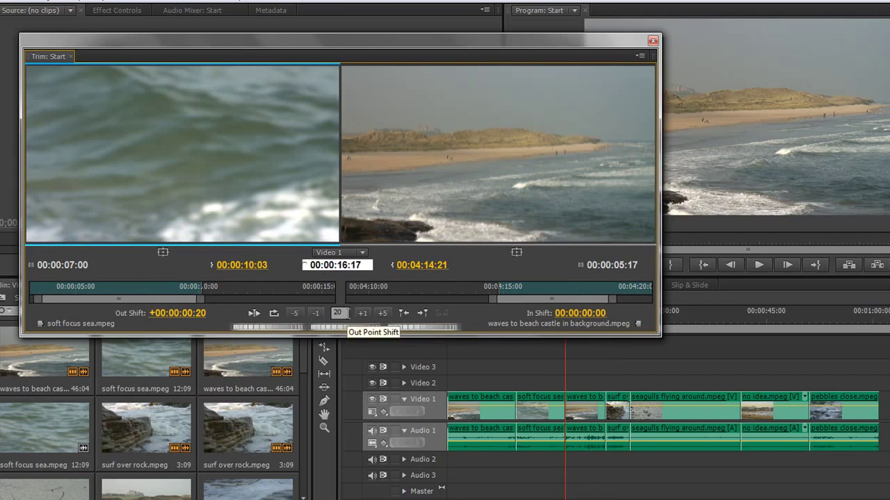
pyautogui.click(332, 314)
pyautogui.write('-20')
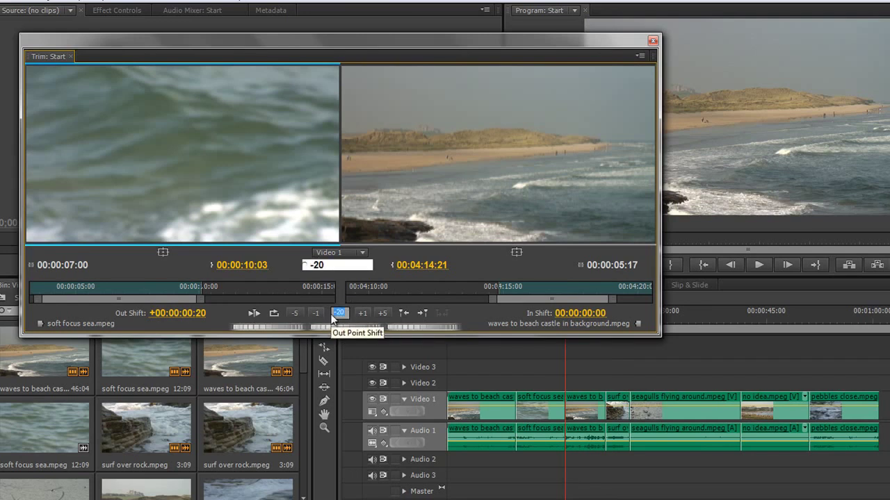
pyautogui.press('Return')
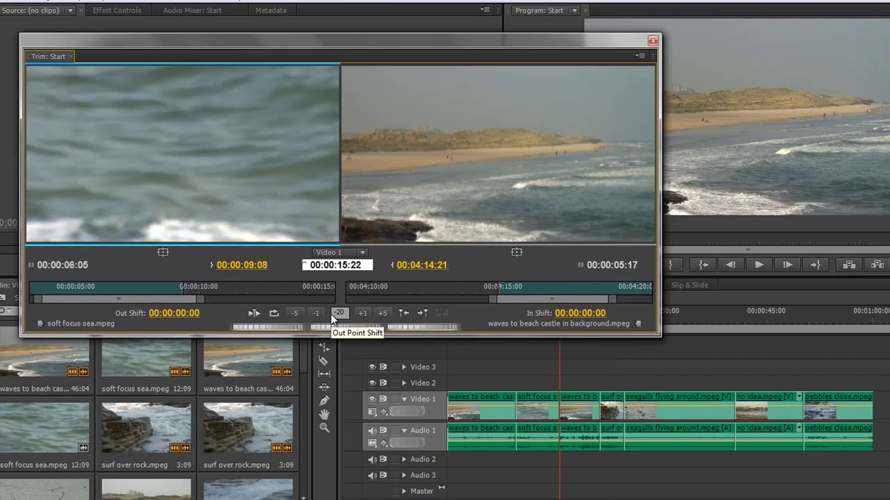
# Jog the Out and In wheels: soft focus sea ends 19 frames earlier, beach castle starts 5 later
pyautogui.moveTo(346, 329); pyautogui.dragTo(287, 333)
pyautogui.moveTo(414, 331)
pyautogui.mouseDown()
pyautogui.moveTo(407, 326)
pyautogui.moveTo(424, 326)
pyautogui.mouseUp()
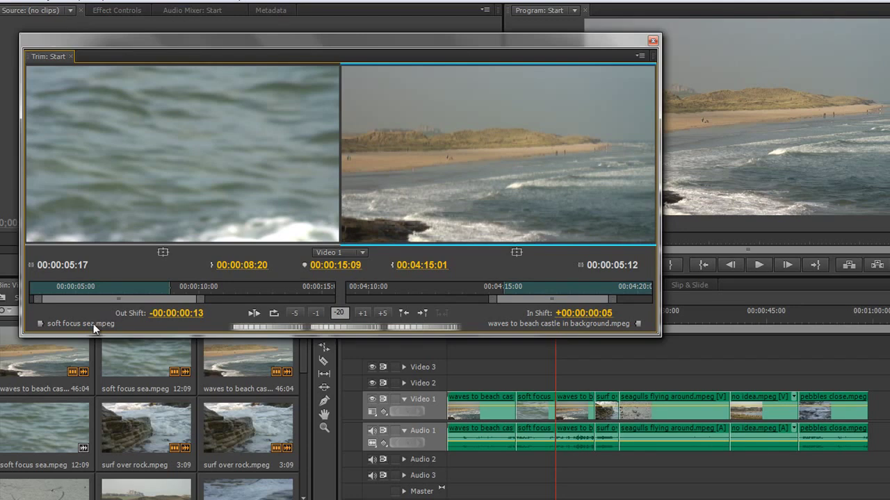
pyautogui.moveTo(173, 315); pyautogui.dragTo(164, 319)
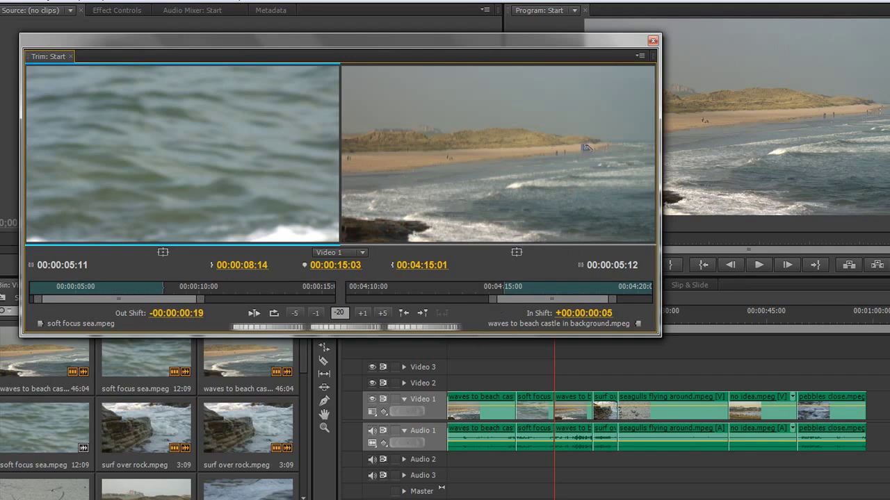
# Step through edit points back to the 00:00:00:00 opening edit and set the trim amount to -22
pyautogui.press('Down')
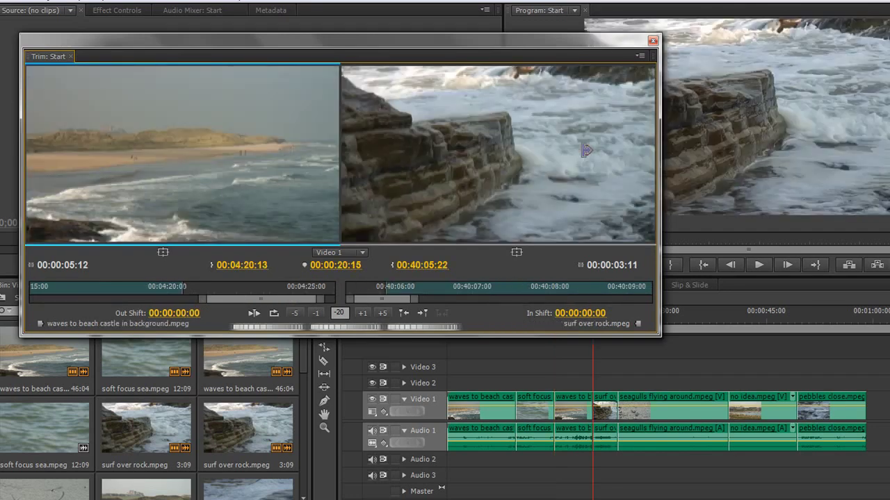
pyautogui.press('Down')
pyautogui.press('Down')
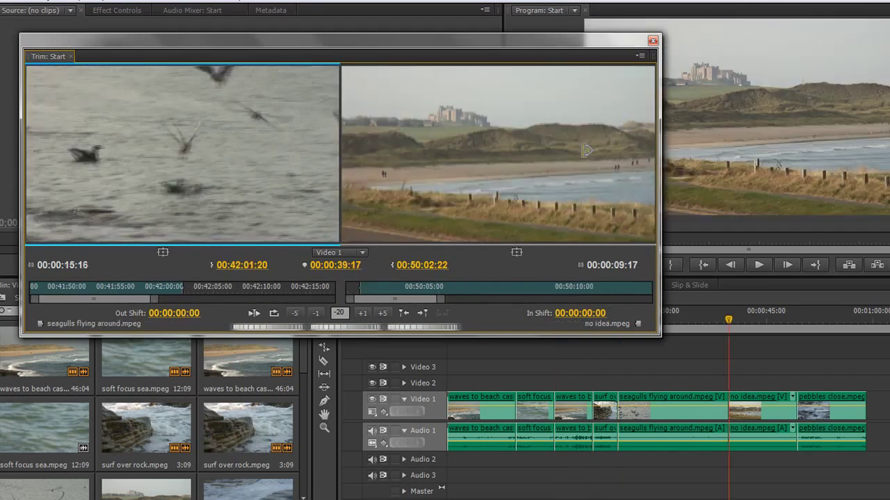
pyautogui.press('Up')
pyautogui.press('Up')
pyautogui.press('Up')
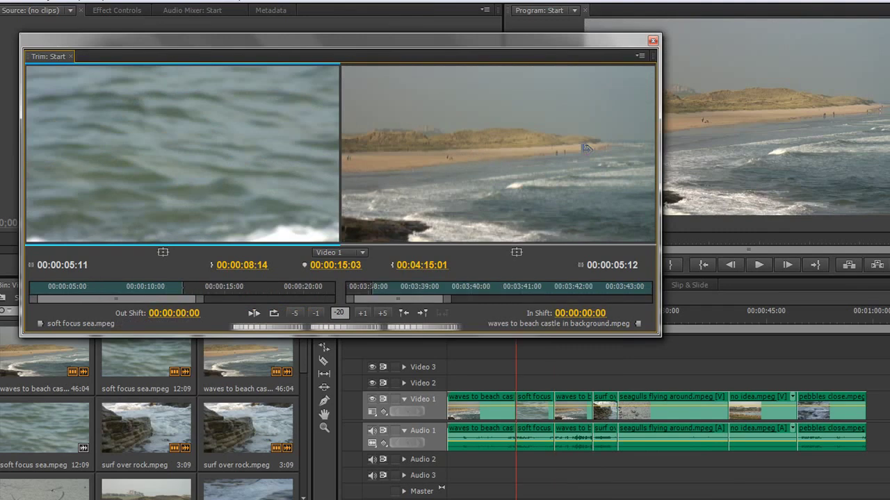
pyautogui.press('Up')
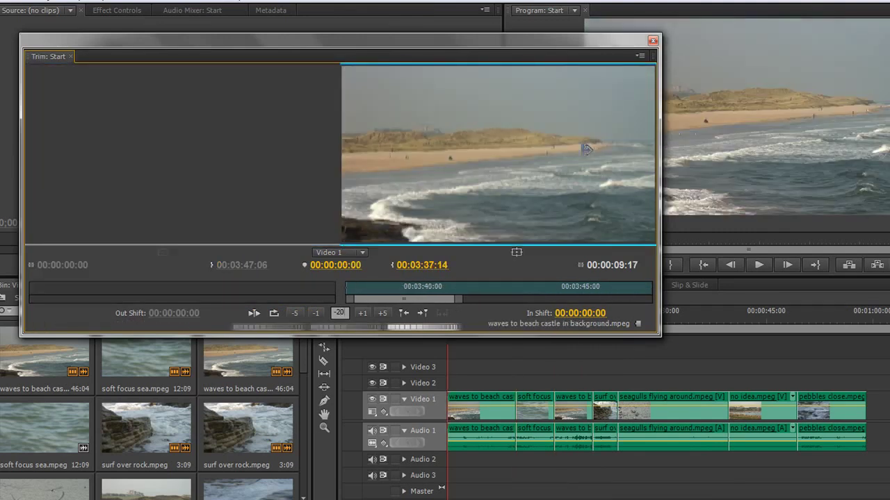
pyautogui.press('BackSpace')
pyautogui.write('2')
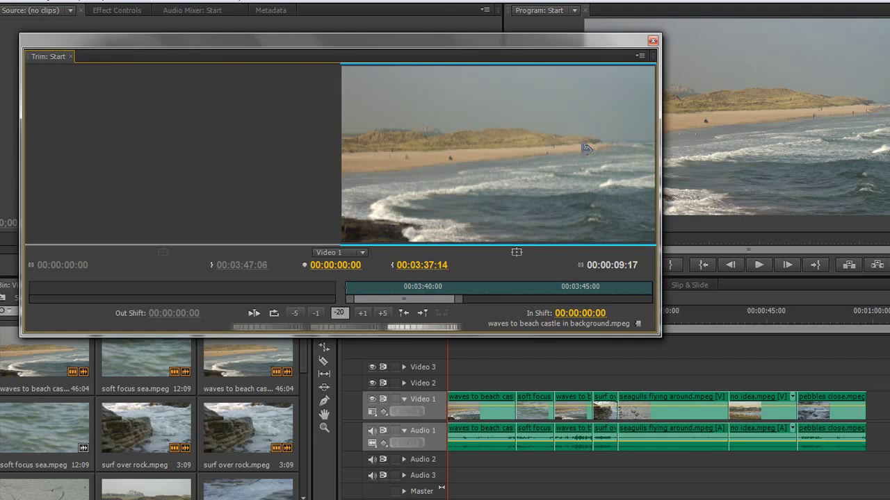